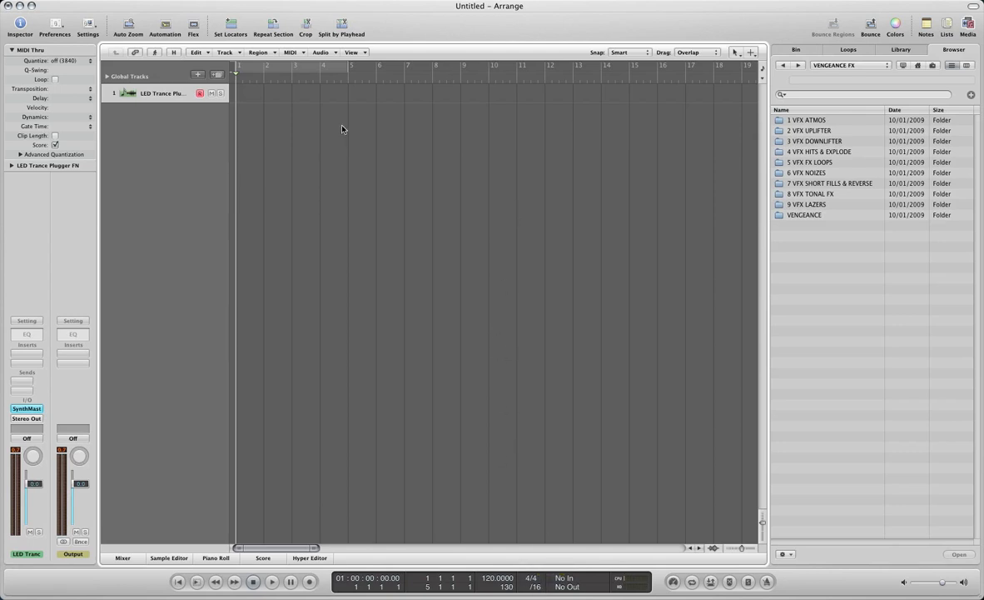
Zoom in on the arrangement and switch the grid division between finer values such as /24 and /16.
{"action": "key", "text": "super+Right"}
{"action": "key", "text": "super+Right"}
{"action": "key", "text": "super+Down"}
{"action": "key", "text": "super+Down"}
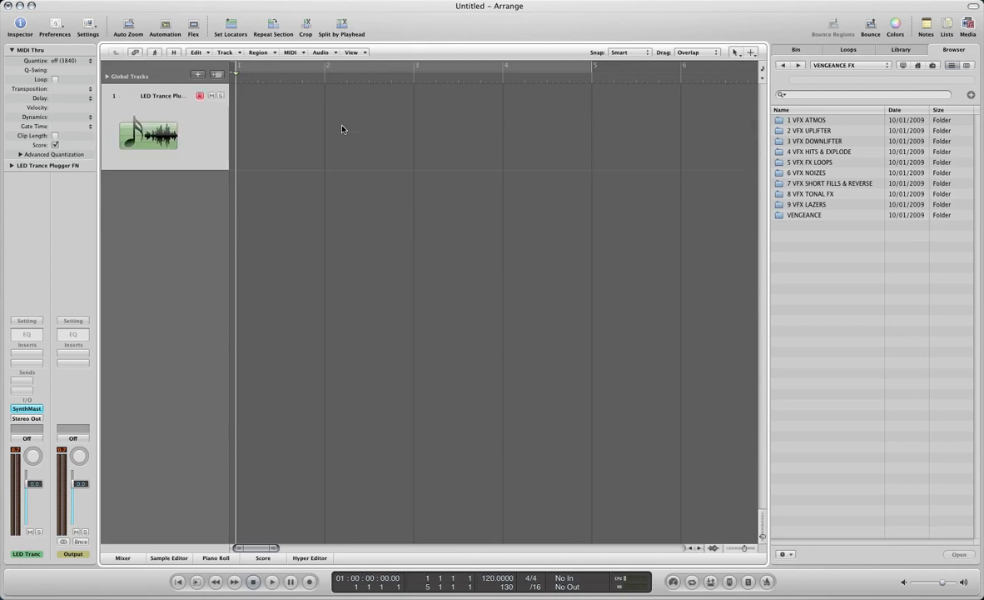
{"action": "key", "text": "ctrl+bracketleft"}
{"action": "key", "text": "ctrl+bracketleft"}
{"action": "key", "text": "ctrl+bracketright"}
{"action": "key", "text": "ctrl+bracketright"}
{"action": "key", "text": "ctrl+bracketright"}
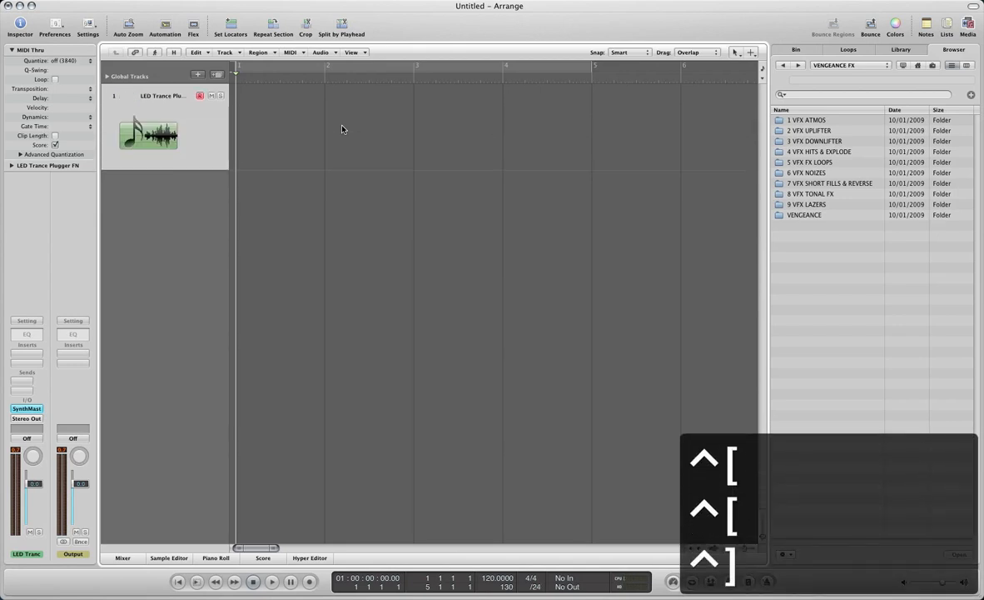
{"action": "key", "text": "ctrl+bracketleft"}
{"action": "key", "text": "ctrl+bracketleft"}
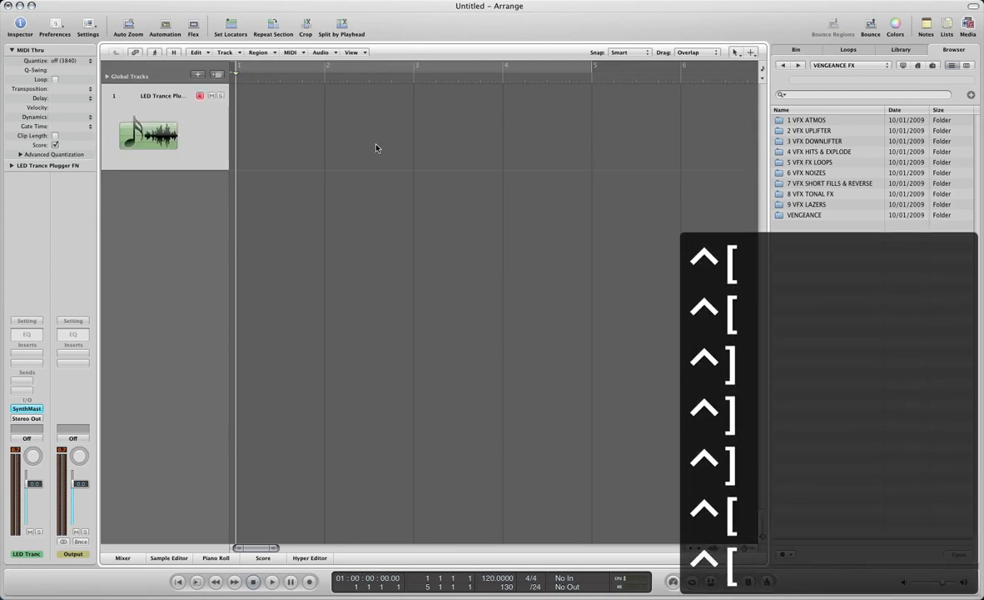
{"action": "key", "text": "ctrl+bracketright"}
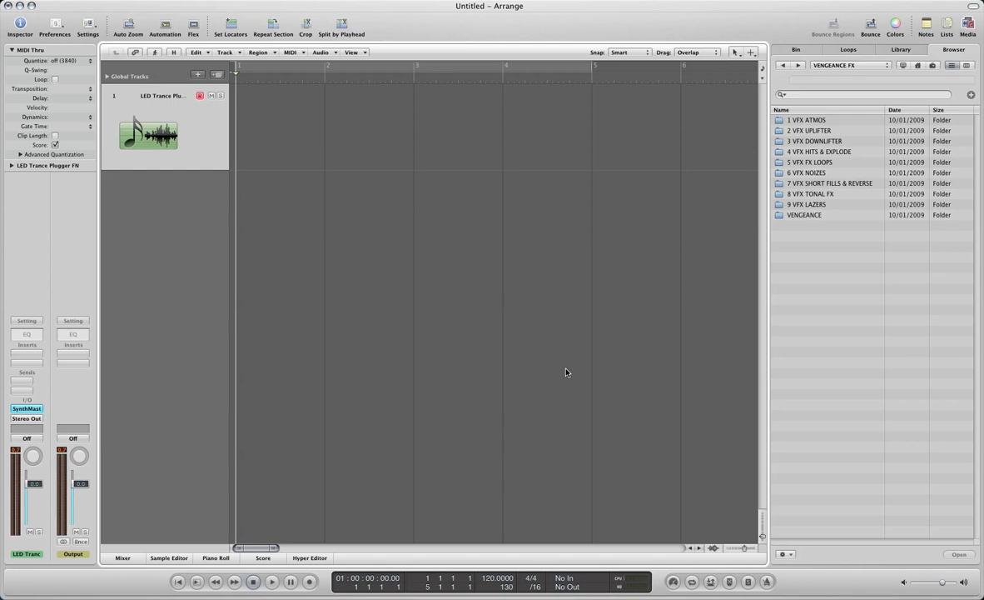
Step the grid division through finer and coarser values, down to /12 and /6.
{"action": "key", "text": "ctrl+bracketleft"}
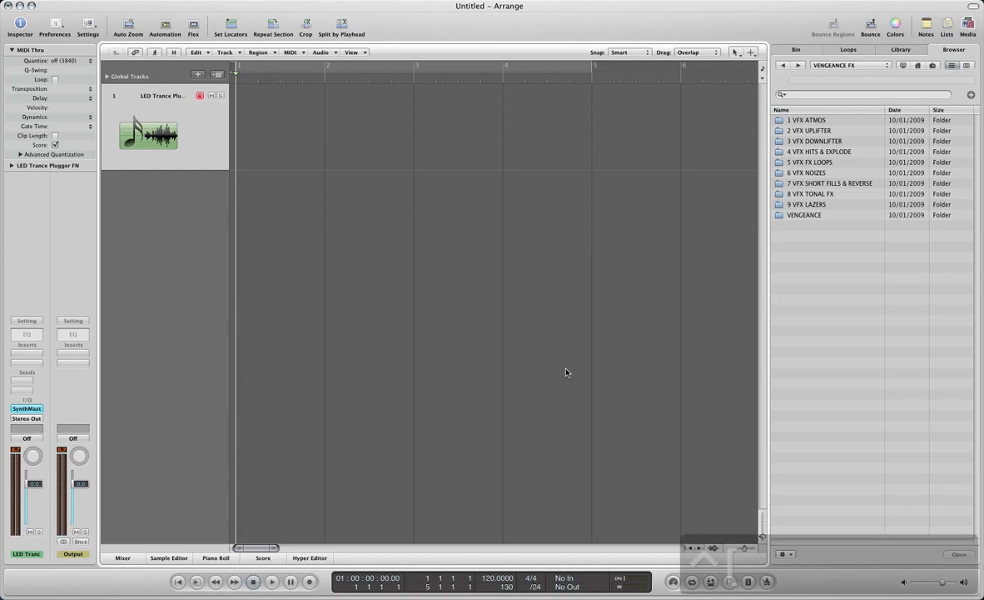
{"action": "key", "text": "ctrl+bracketright"}
{"action": "key", "text": "ctrl+bracketright"}
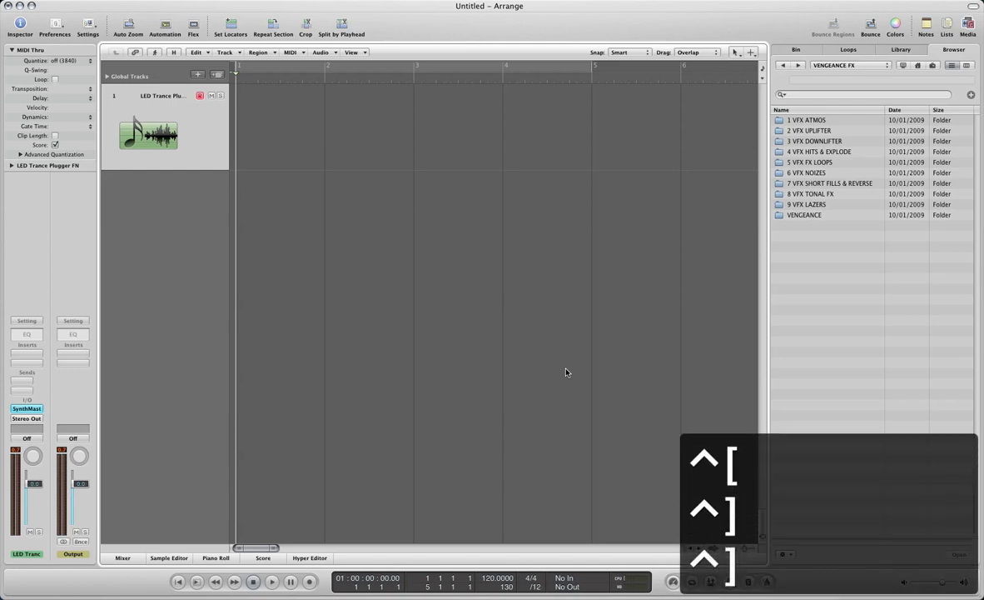
{"action": "key", "text": "ctrl+bracketleft"}
{"action": "key", "text": "ctrl+bracketleft"}
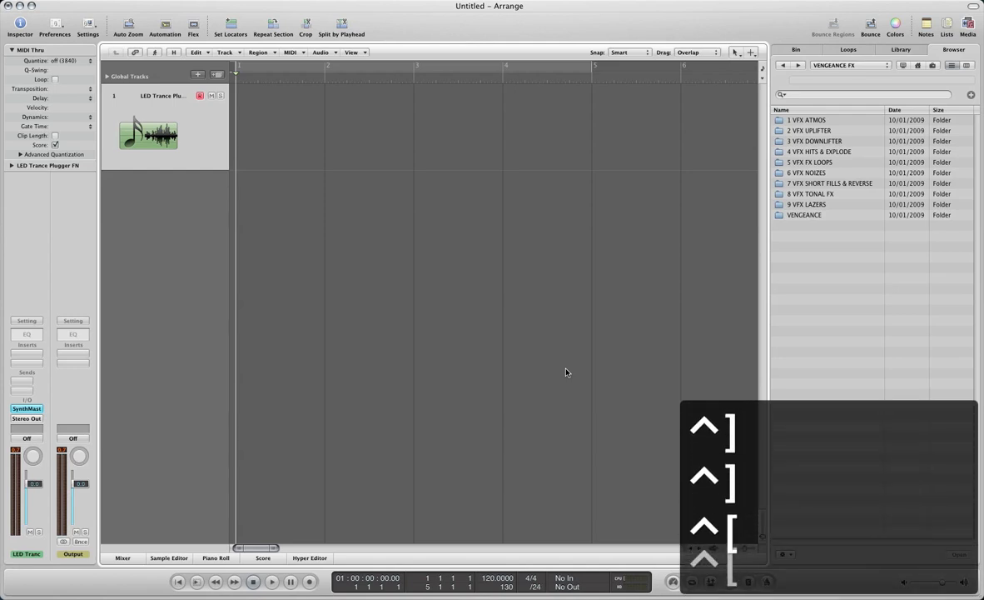
{"action": "key", "text": "ctrl+bracketright"}
{"action": "key", "text": "ctrl+bracketright"}
{"action": "key", "text": "ctrl+bracketright"}
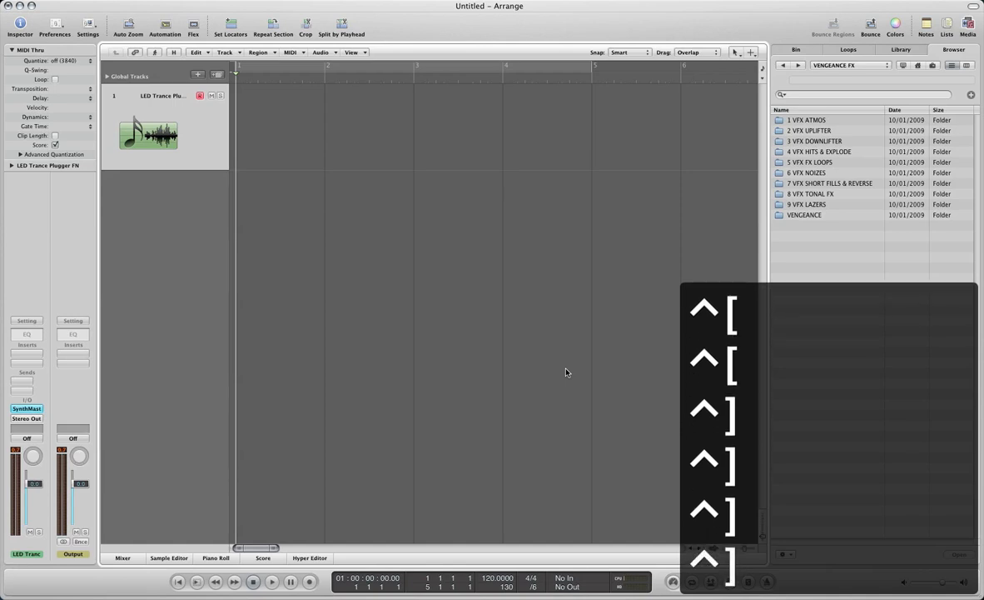
Run the grid division through finer and coarser values again and set it back to /16.
{"action": "key", "text": "ctrl+bracketleft"}
{"action": "key", "text": "ctrl+bracketleft"}
{"action": "key", "text": "ctrl+bracketleft"}
{"action": "key", "text": "ctrl+bracketleft"}
{"action": "key", "text": "ctrl+bracketleft"}
{"action": "key", "text": "ctrl+bracketright"}
{"action": "key", "text": "ctrl+bracketright"}
{"action": "key", "text": "ctrl+bracketright"}
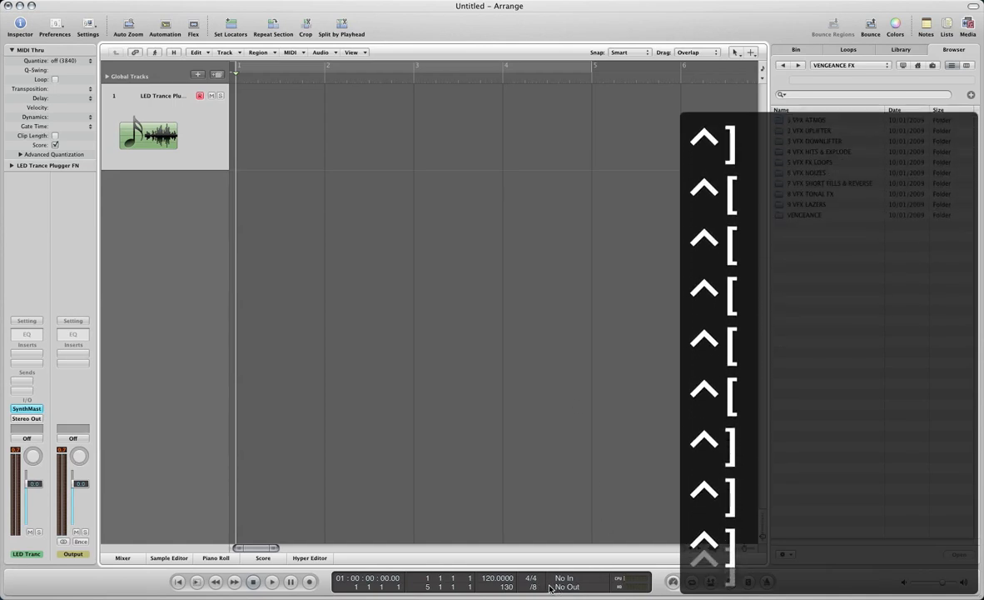
{"action": "key", "text": "ctrl+bracketright"}
{"action": "key", "text": "ctrl+bracketright"}
{"action": "key", "text": "ctrl+bracketleft"}
{"action": "key", "text": "ctrl+bracketleft"}
{"action": "key", "text": "ctrl+bracketleft"}
Create an empty MIDI region in bar 1 of the LED Trance Plugger FN track and open it in the Piano Roll.
{"action": "right_click", "coordinate": [287, 171]}
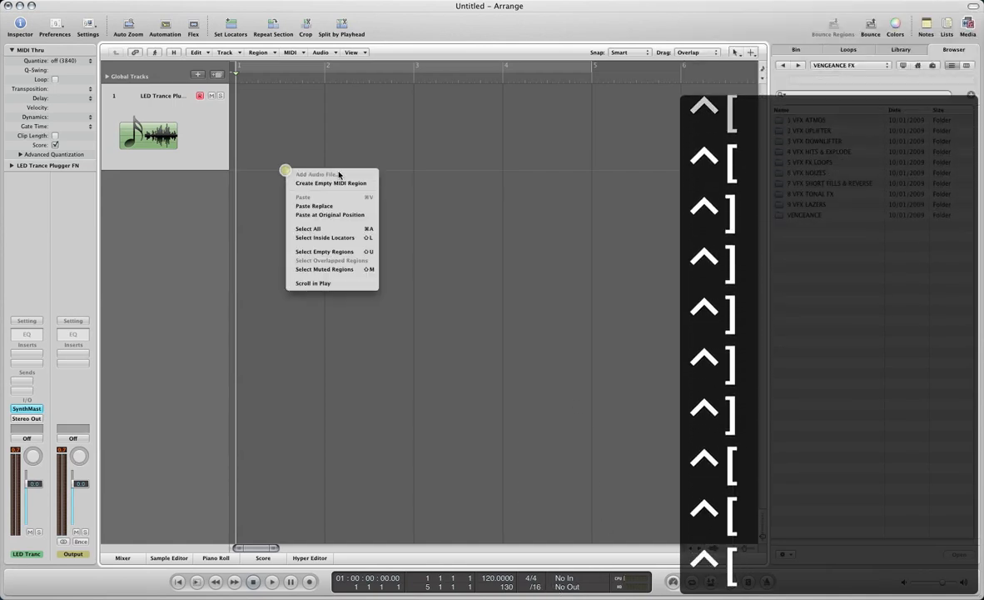
{"action": "left_click", "coordinate": [300, 144]}
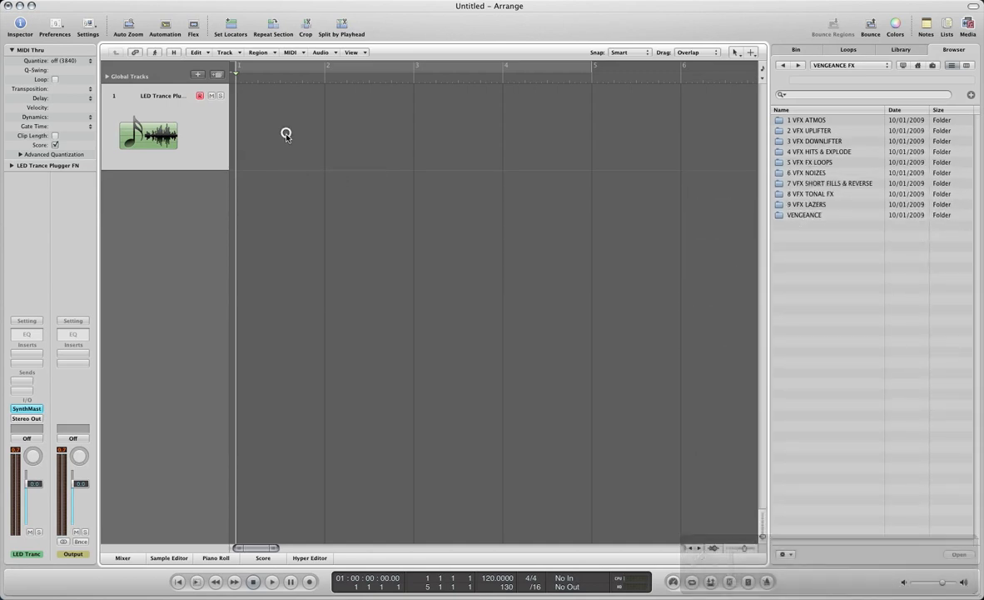
{"action": "right_click", "coordinate": [291, 138]}
{"action": "left_click", "coordinate": [305, 147]}
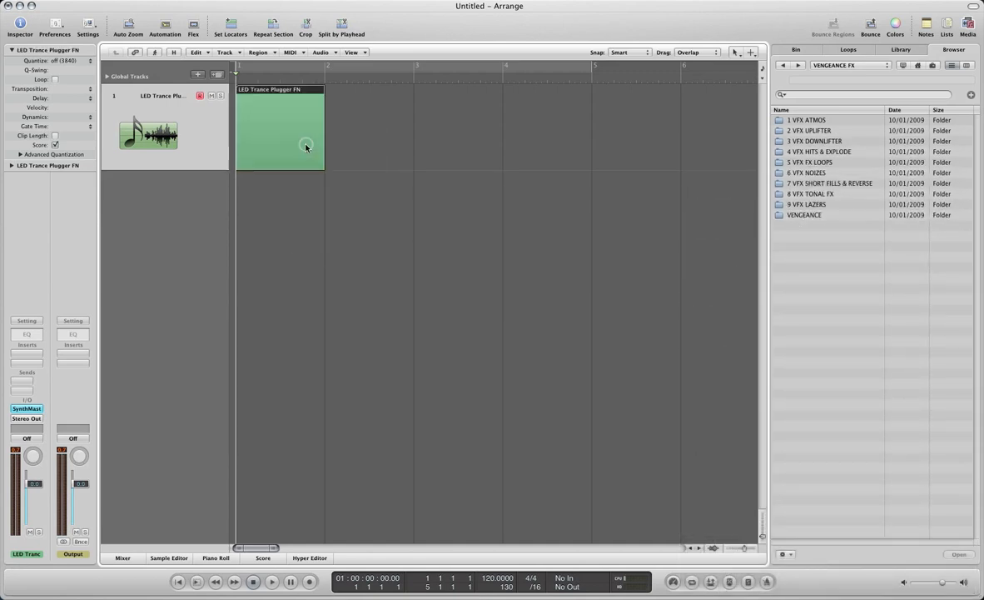
{"action": "double_click", "coordinate": [286, 149]}
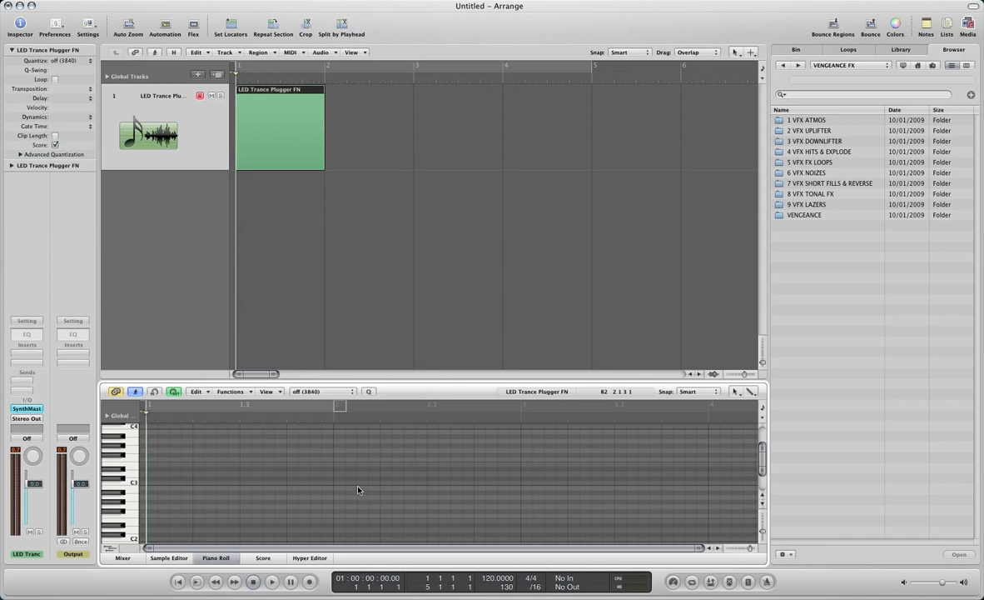
Set a coarser grid division and add a D3 note at the start of bar 1, lengthened to one beat.
{"action": "key", "text": "ctrl+bracketleft"}
{"action": "key", "text": "ctrl+bracketleft"}
{"action": "key", "text": "ctrl+bracketleft"}
{"action": "key", "text": "ctrl+bracketright"}
{"action": "key", "text": "ctrl+bracketright"}
{"action": "key", "text": "ctrl+bracketright"}
{"action": "key", "text": "ctrl+bracketright"}
{"action": "key", "text": "ctrl+bracketright"}
{"action": "key", "text": "ctrl+bracketright"}
{"action": "key", "text": "ctrl+bracketright"}
{"action": "key", "text": "ctrl+bracketright"}
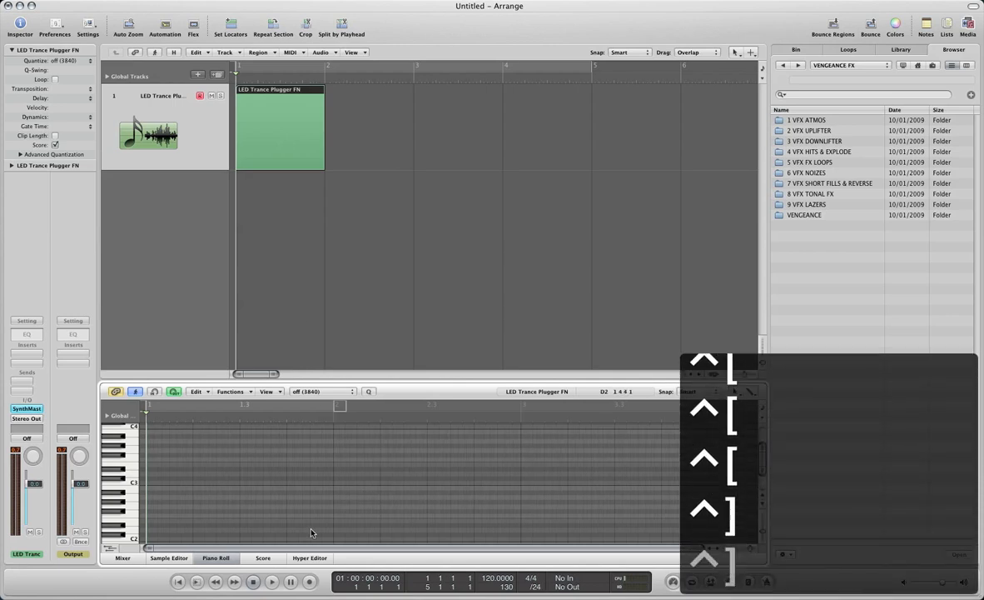
{"action": "left_click", "coordinate": [156, 474], "text": "super"}
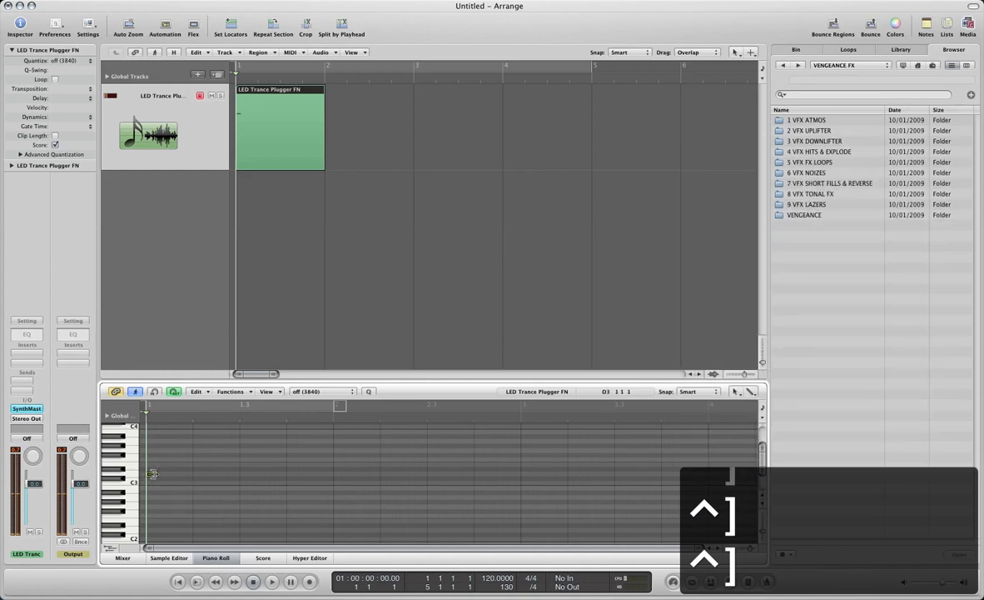
{"action": "left_click_drag", "start_coordinate": [158, 474], "coordinate": [187, 474]}
Set the division to /16 and add two sixteenth-length D3 notes near the end of beat 2.
{"action": "key", "text": "ctrl+bracketleft"}
{"action": "key", "text": "ctrl+bracketleft"}
{"action": "key", "text": "ctrl+bracketleft"}
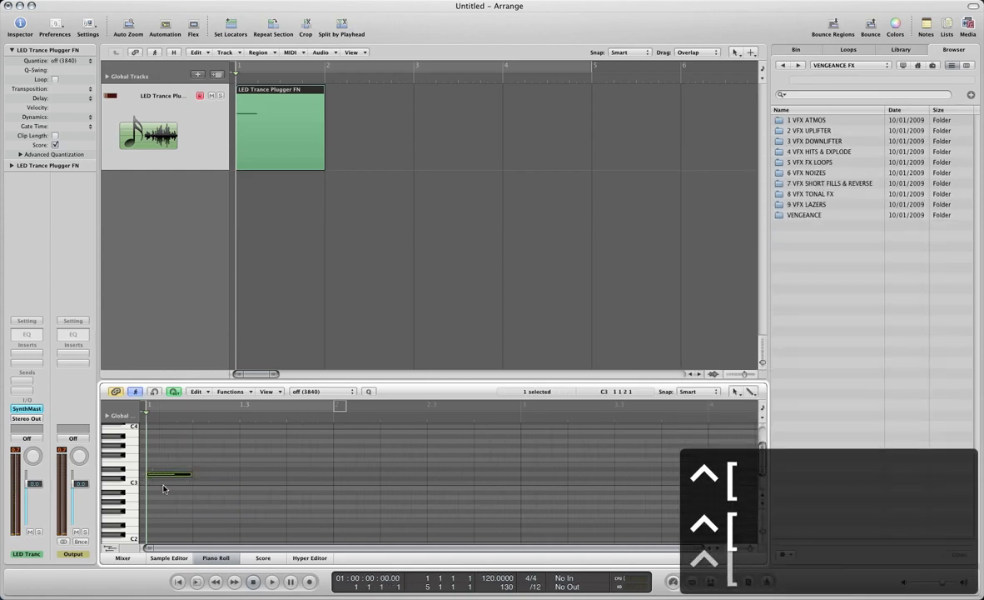
{"action": "key", "text": "ctrl+bracketleft"}
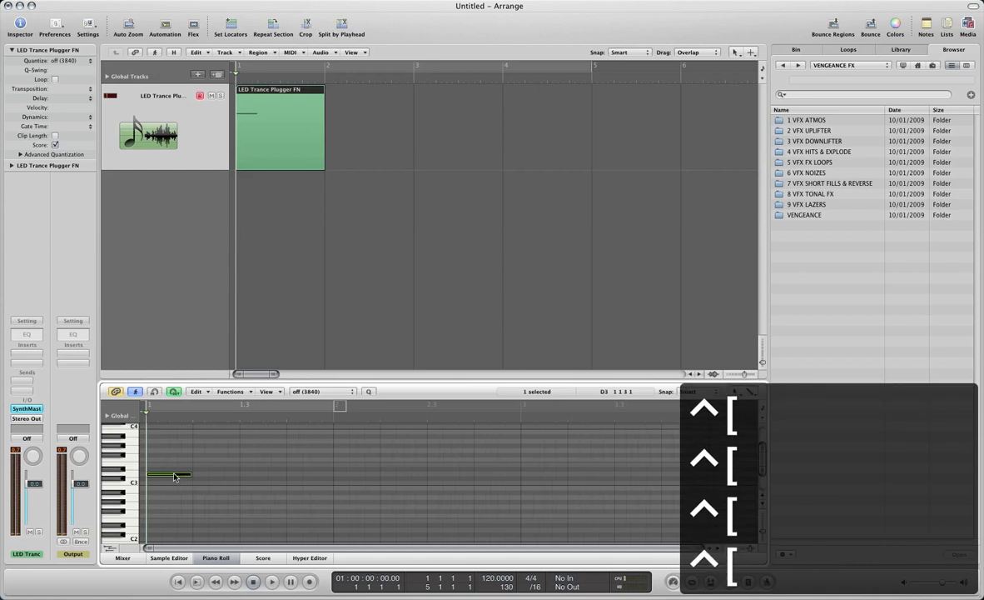
{"action": "left_click_drag", "start_coordinate": [170, 476], "coordinate": [231, 477]}
{"action": "key", "text": "alt"}
Play the region's notes briefly, stop playback, and close the Piano Roll.
{"action": "key", "text": "space"}
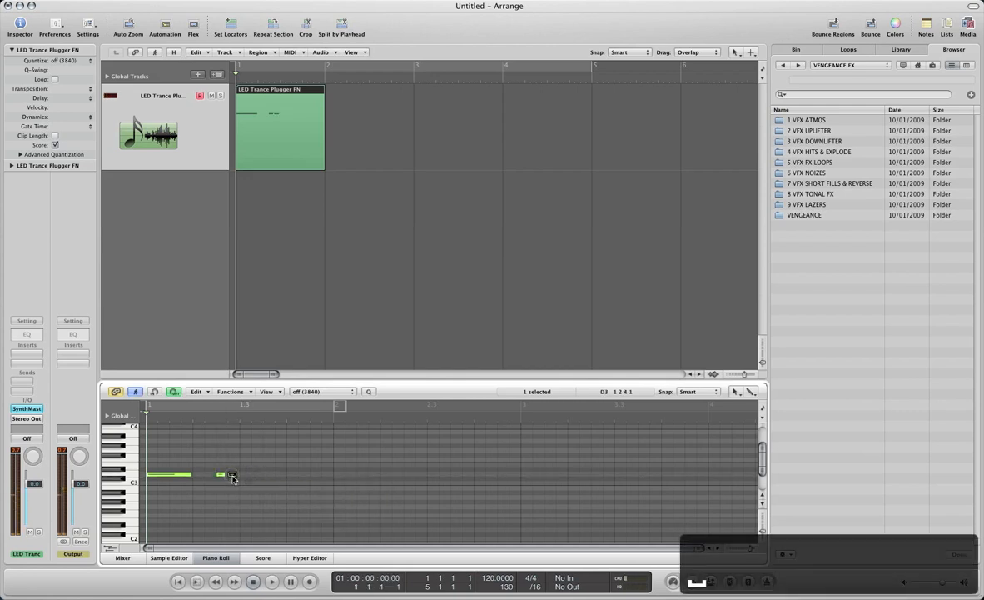
{"action": "key", "text": "space"}
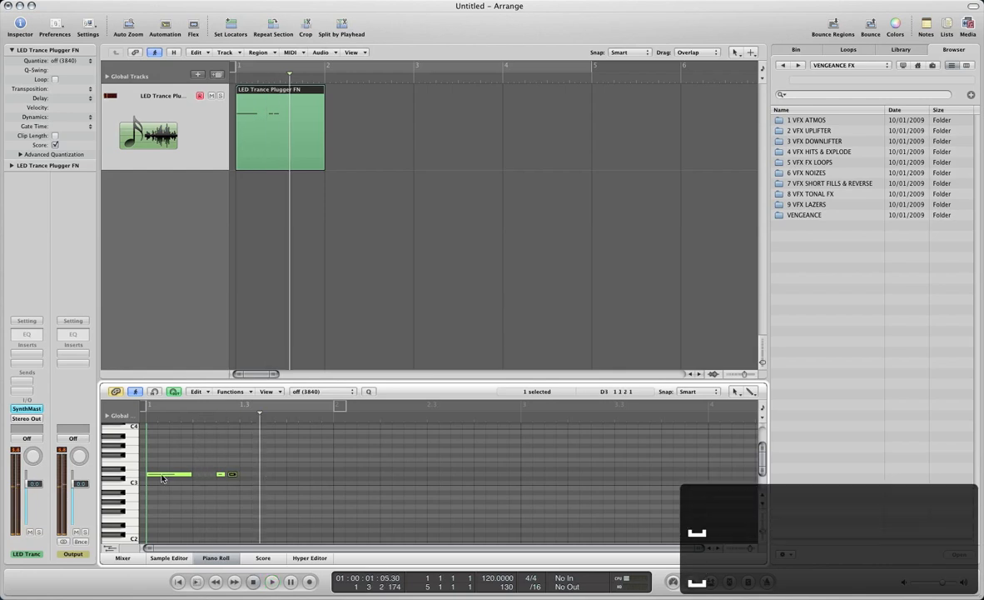
{"action": "left_click", "coordinate": [214, 557]}
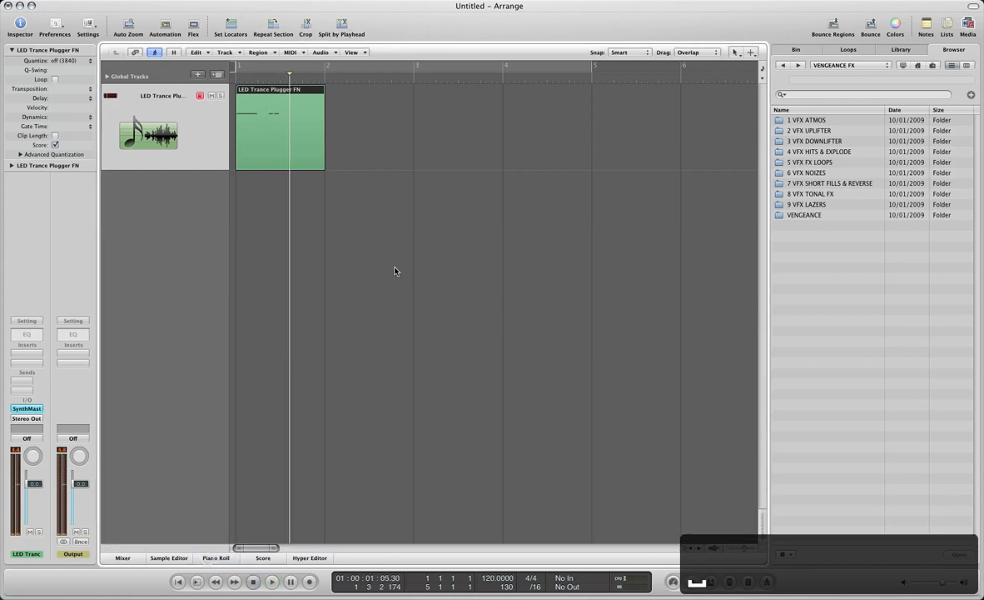
{"action": "left_click", "coordinate": [395, 266]}
Open the Key Commands window and search the commands for "division".
{"action": "left_click", "coordinate": [75, 2]}
{"action": "mouse_move", "coordinate": [59, 3]}
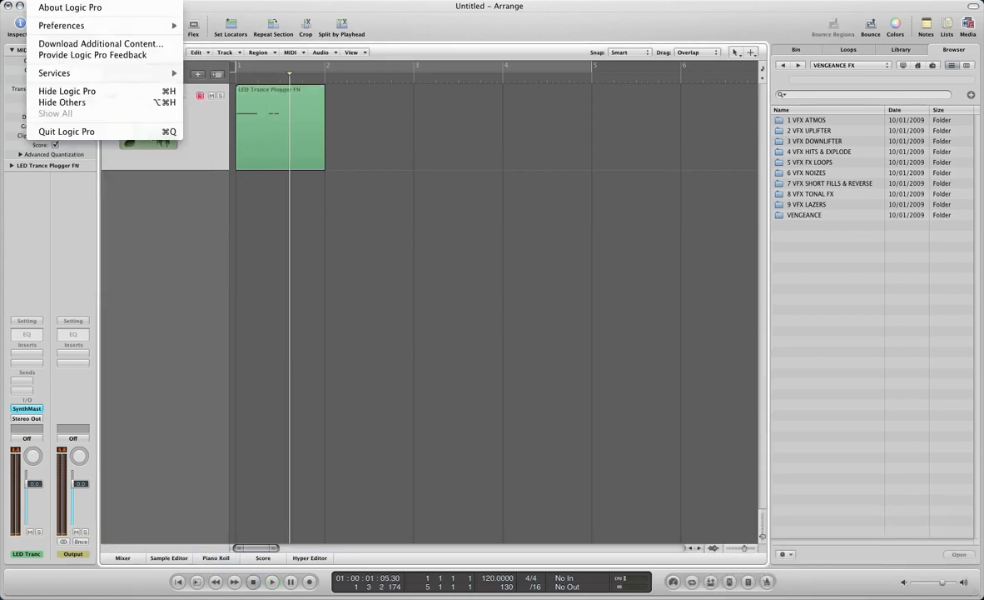
{"action": "mouse_move", "coordinate": [65, 27]}
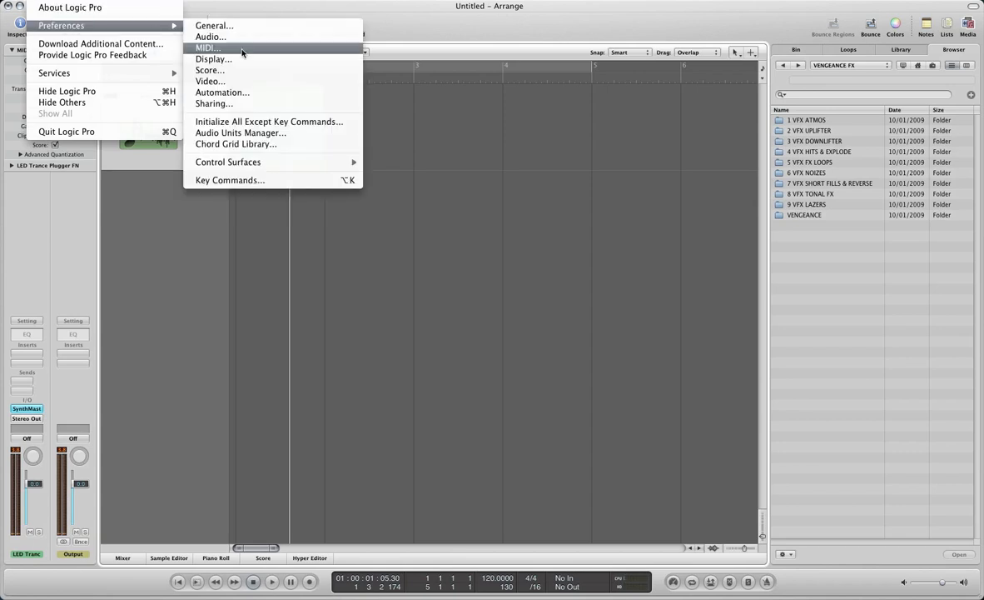
{"action": "left_click", "coordinate": [269, 180]}
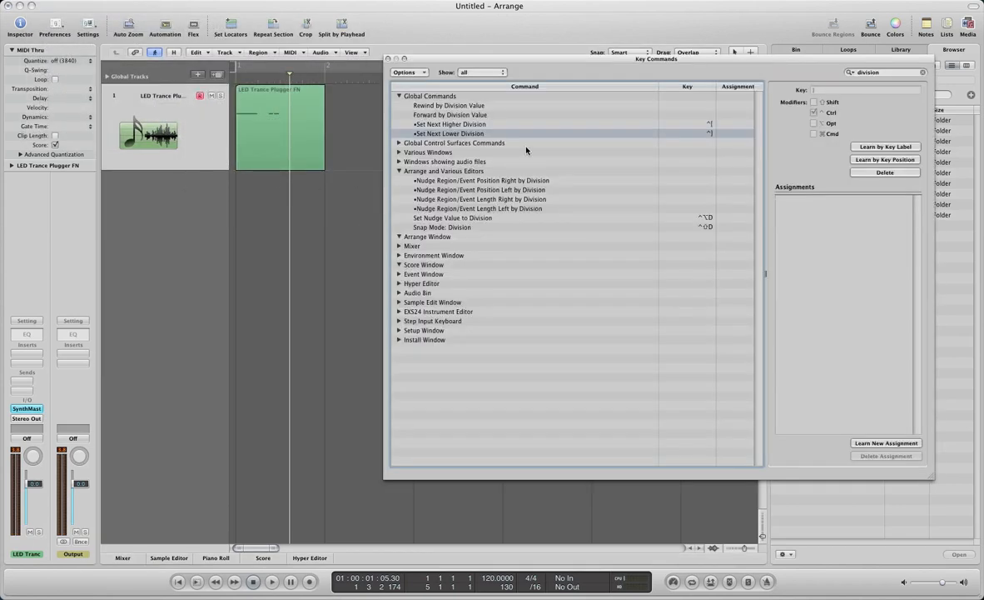
{"action": "double_click", "coordinate": [869, 73]}
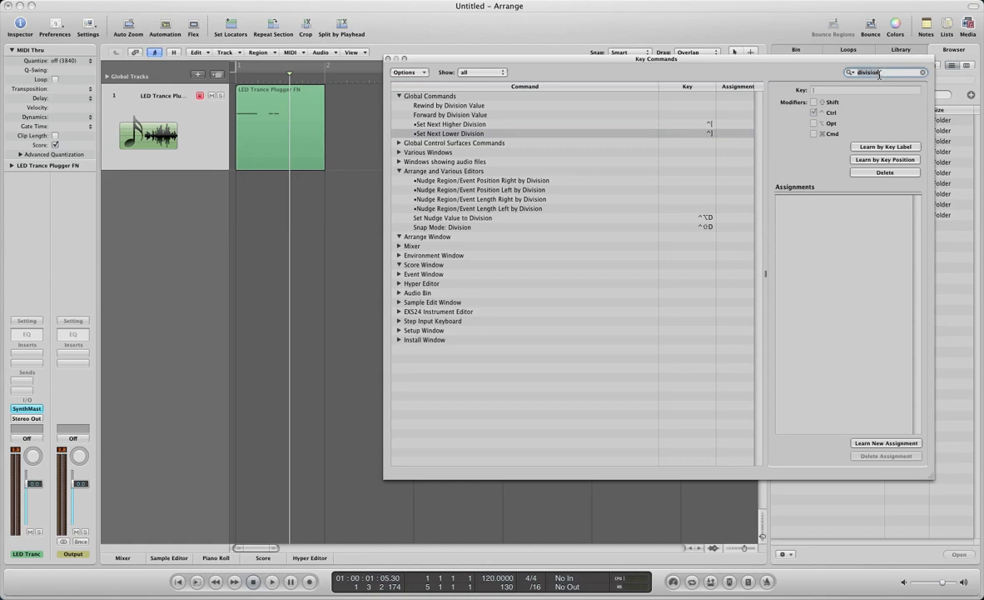
{"action": "type", "text": "division"}
{"action": "key", "text": "Return"}
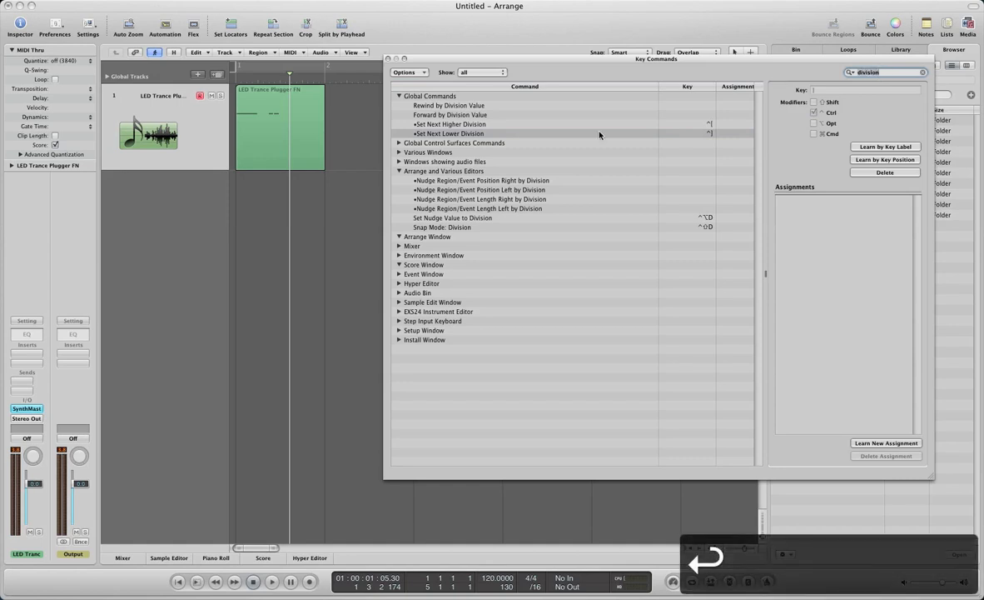
Check the key assignments of Set Next Higher Division and Set Next Lower Division, and close the Key Commands window.
{"action": "left_click", "coordinate": [449, 125]}
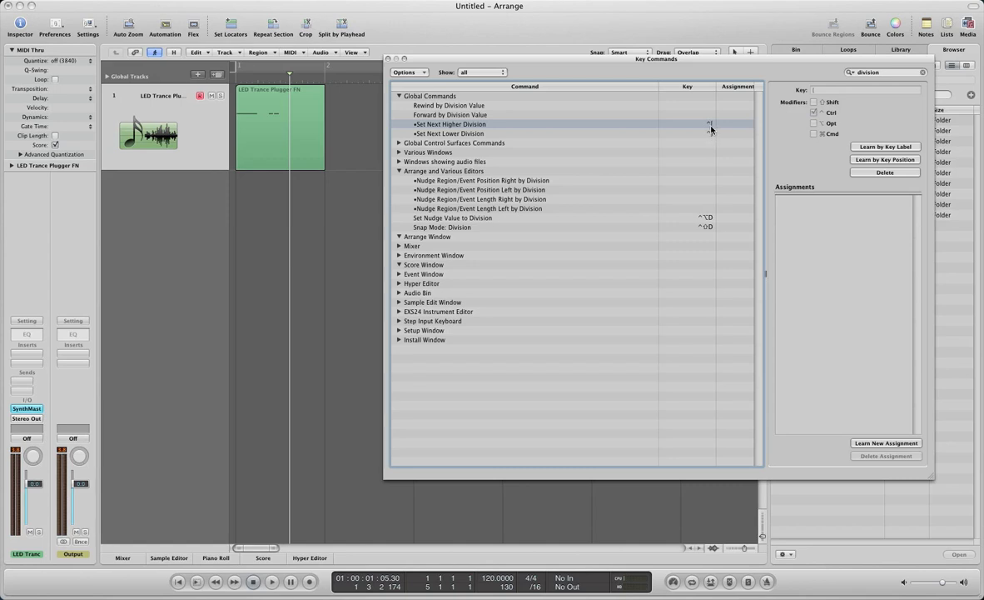
{"action": "left_click", "coordinate": [463, 136]}
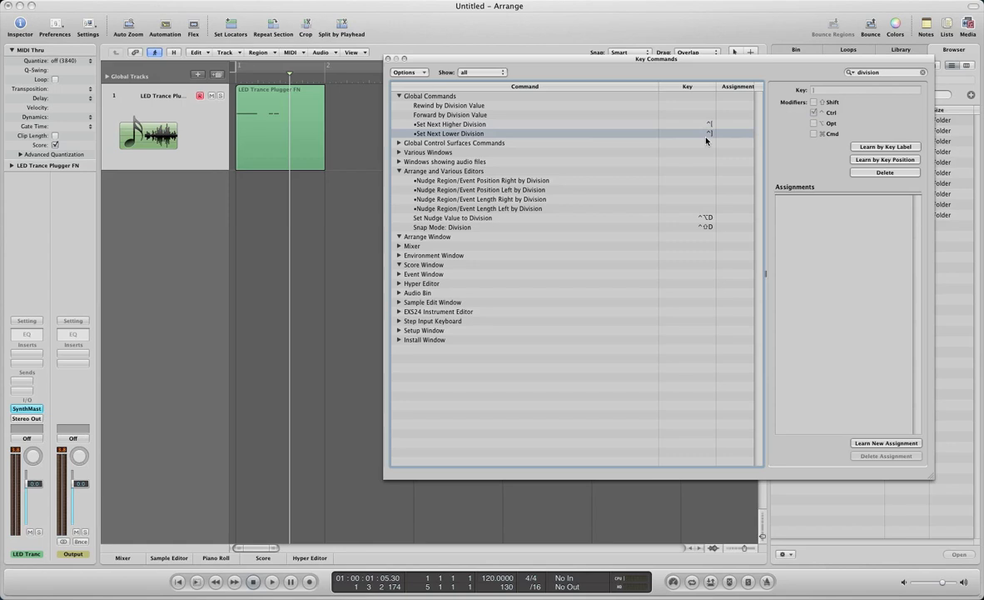
{"action": "left_click", "coordinate": [388, 58]}
Delete the LED Trance Plugger FN MIDI region from bar 1 of the arrangement.
{"action": "key", "text": "super+Right"}
{"action": "key", "text": "super+Right"}
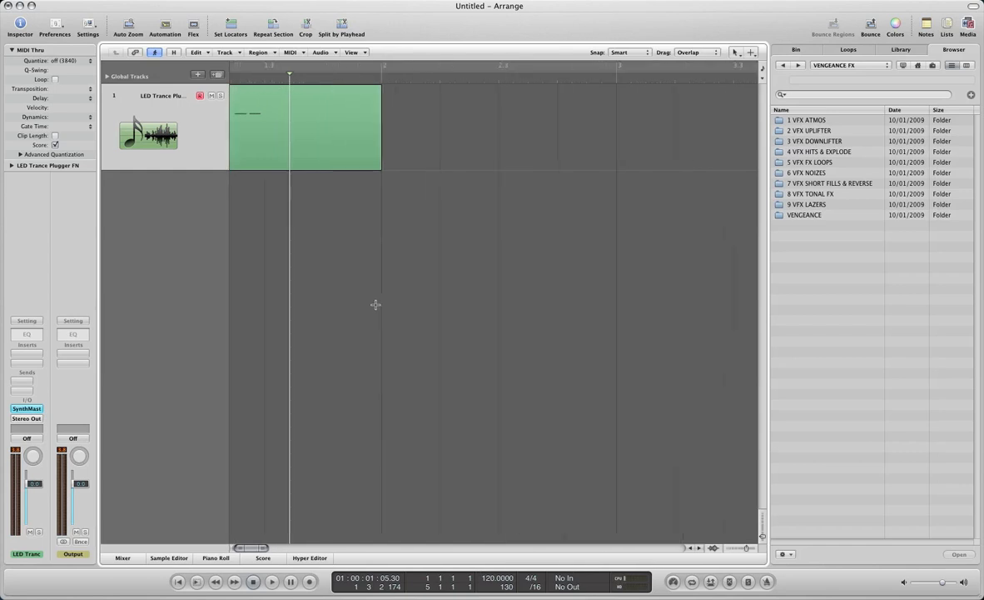
{"action": "key", "text": "super+Left"}
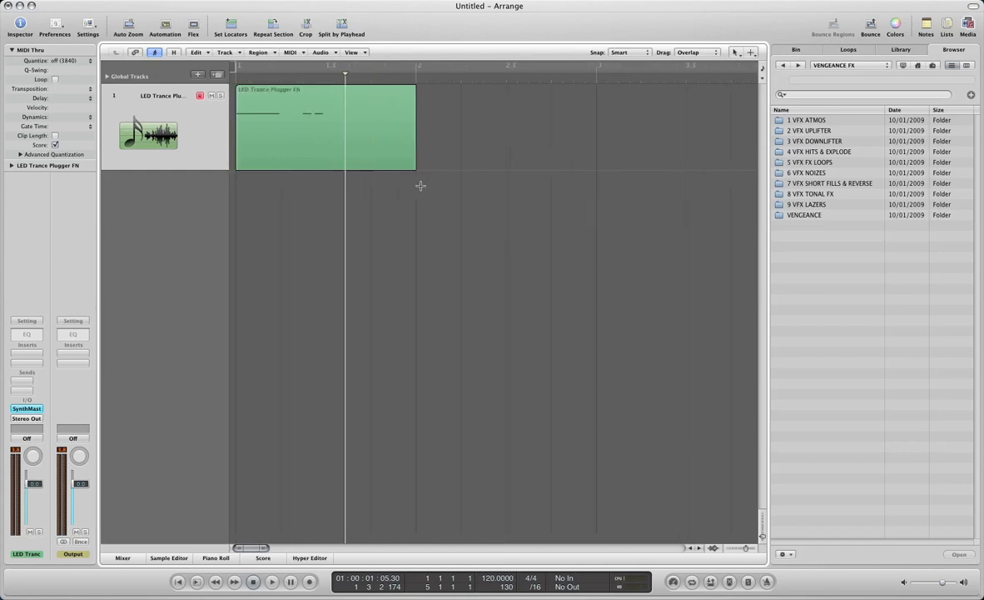
{"action": "left_click", "coordinate": [348, 136]}
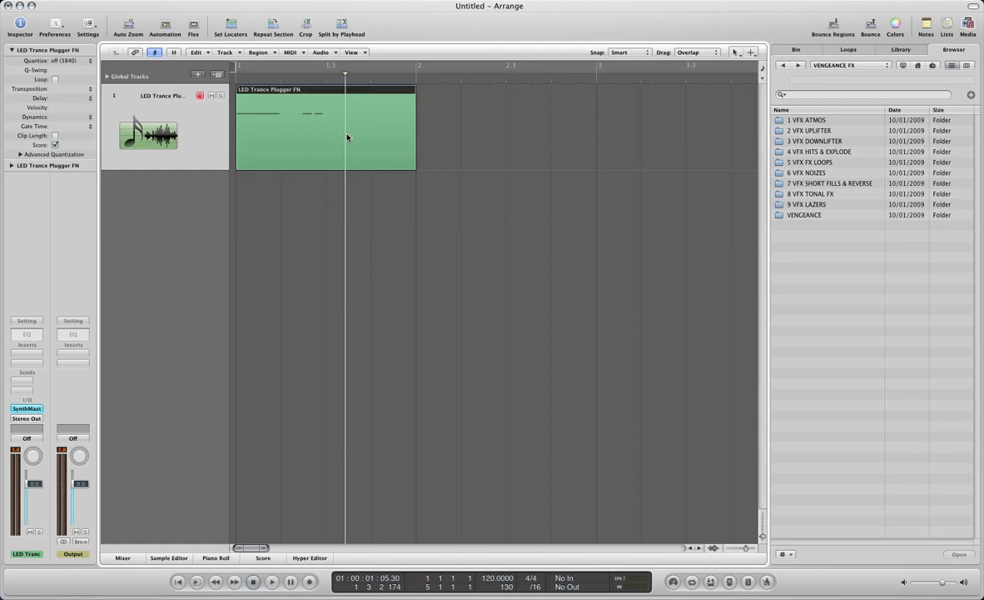
{"action": "key", "text": "BackSpace"}
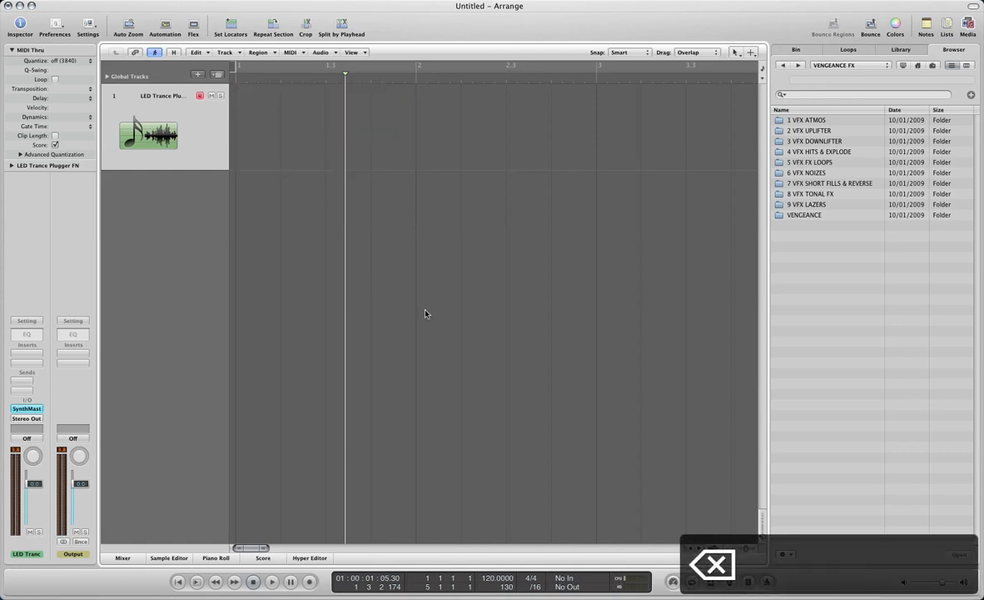
Hide the media browser to widen the arrangement and turn on cycle playback for the first four bars.
{"action": "key", "text": "f"}
{"action": "key", "text": "super+Left"}
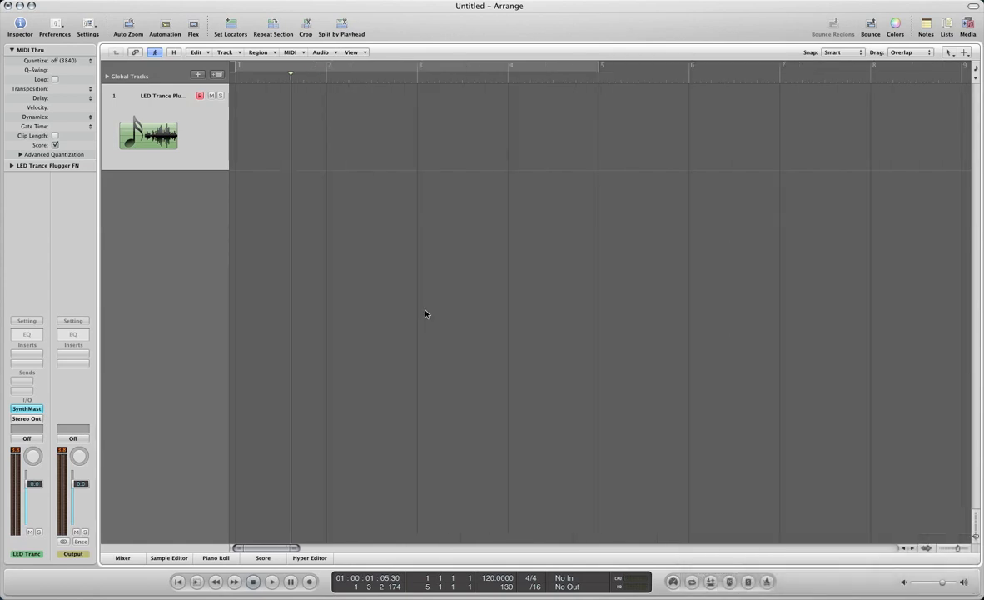
{"action": "left_click", "coordinate": [264, 67]}
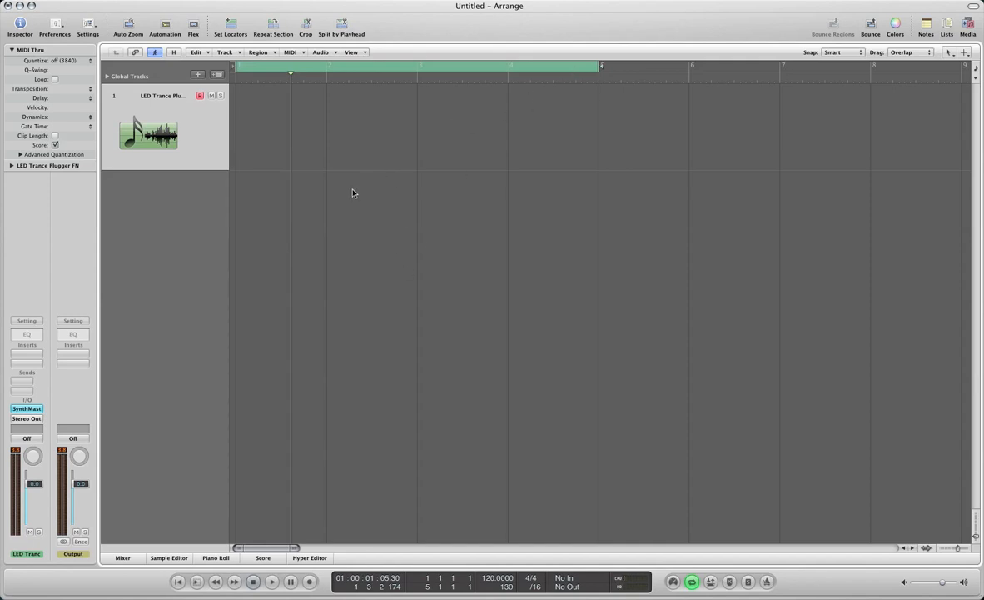
Return the playhead to the start of the project and start cycle playback.
{"action": "key", "text": "comma"}
{"action": "key", "text": "Return"}
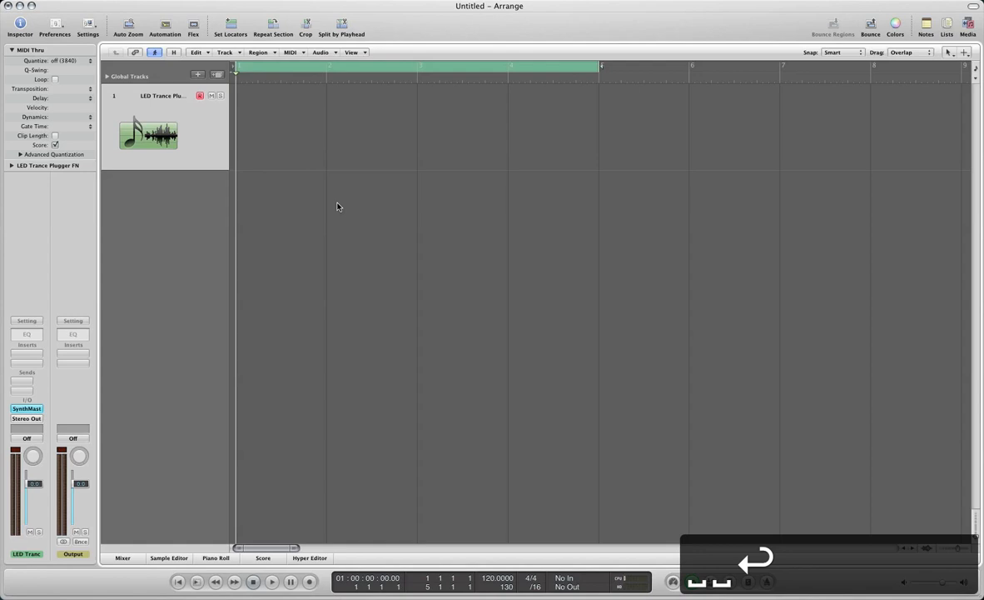
{"action": "key", "text": "space"}
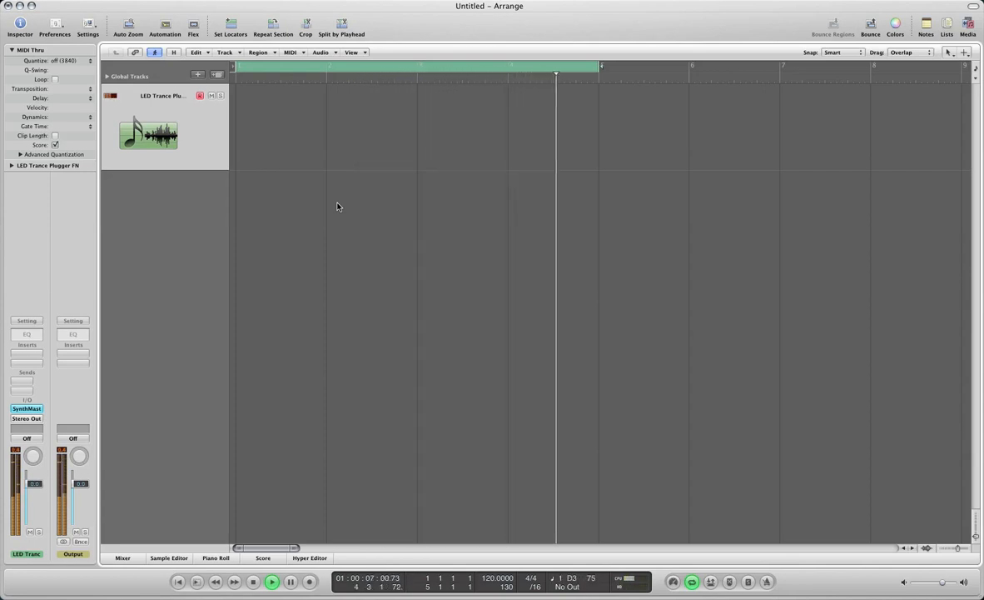
Stop playback and add the Capture Recording control to the transport bar.
{"action": "key", "text": "space"}
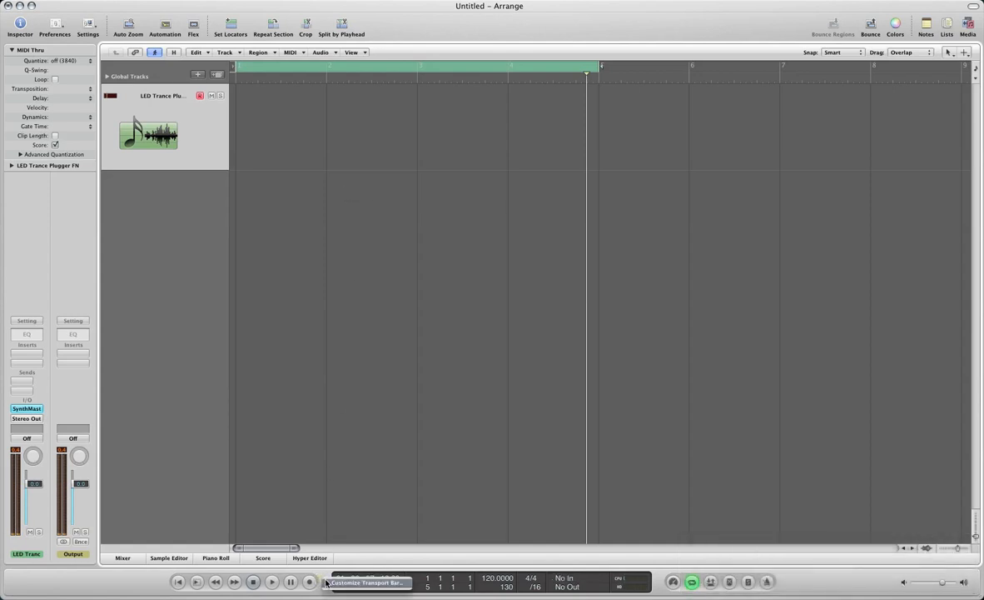
{"action": "left_click", "coordinate": [463, 349]}
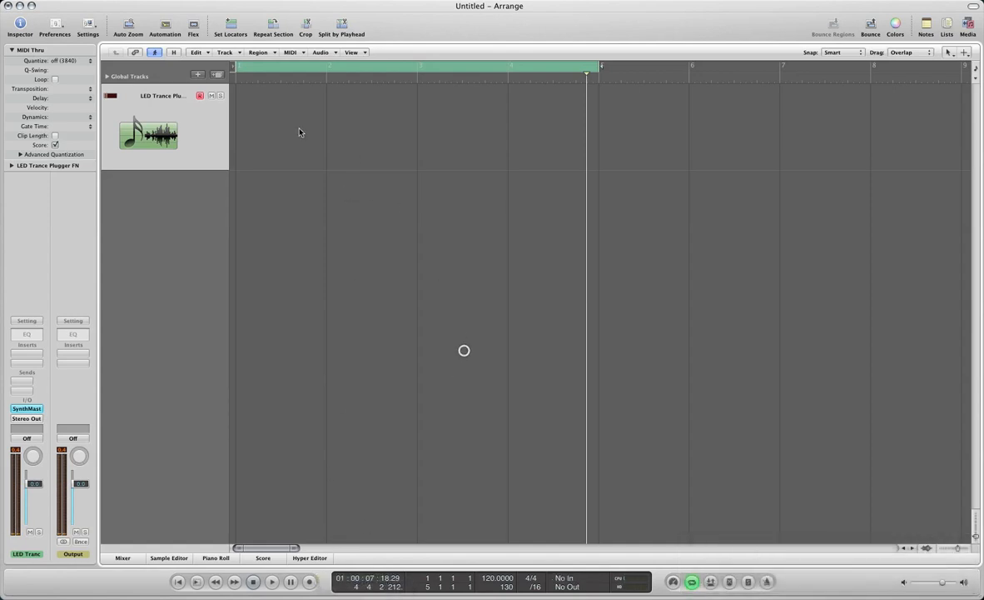
{"action": "right_click", "coordinate": [319, 576]}
{"action": "left_click", "coordinate": [333, 578]}
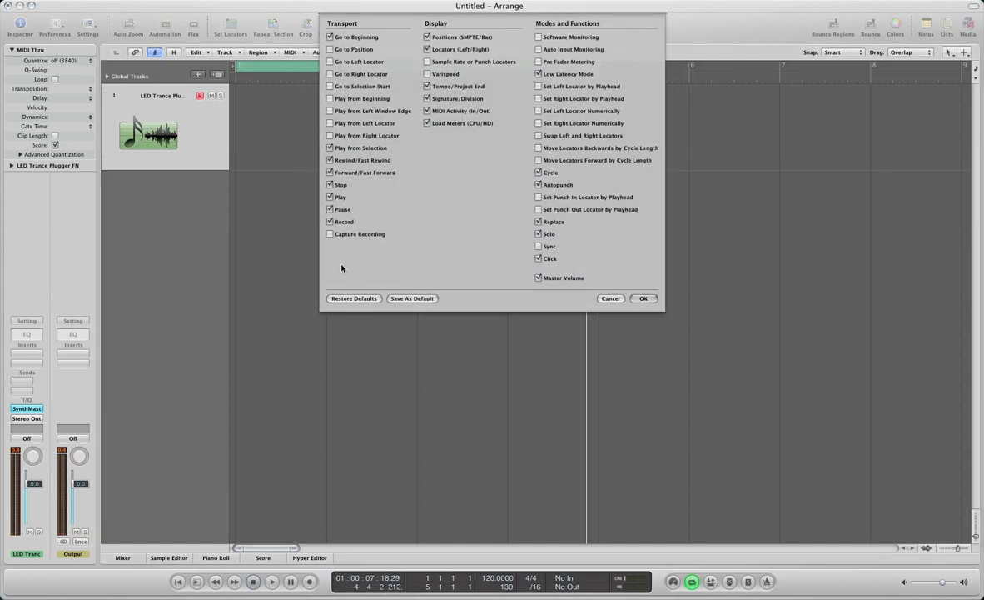
{"action": "left_click", "coordinate": [329, 234]}
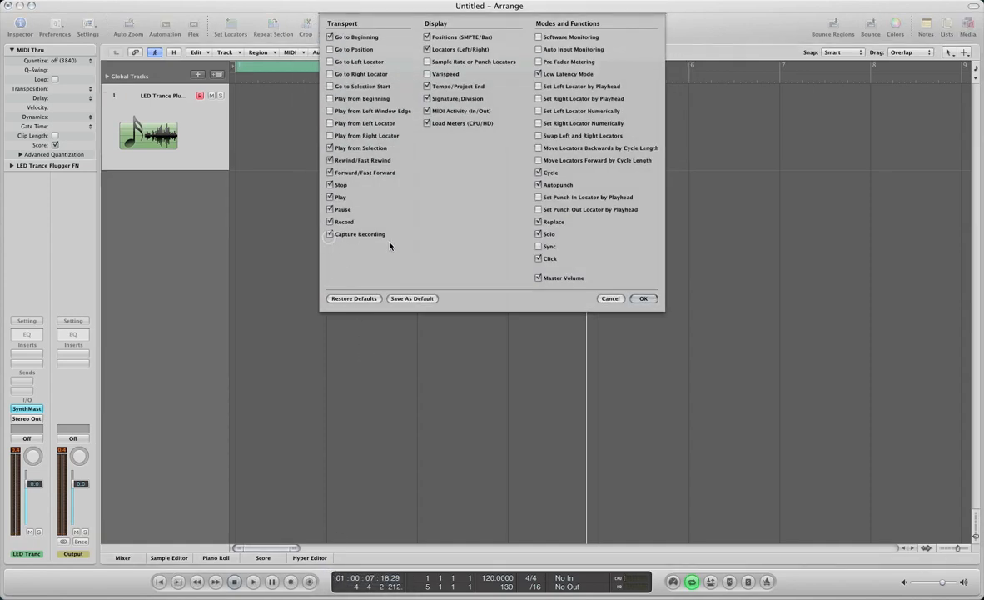
{"action": "left_click", "coordinate": [639, 298]}
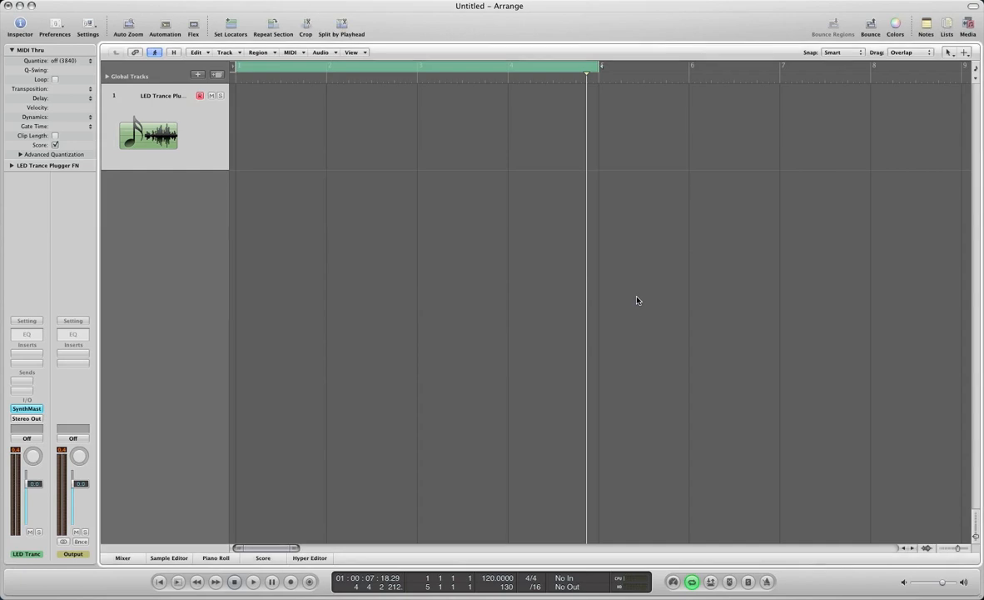
Capture the just-played performance as a MIDI region on the synth track and open it in the Piano Roll.
{"action": "left_click", "coordinate": [309, 587]}
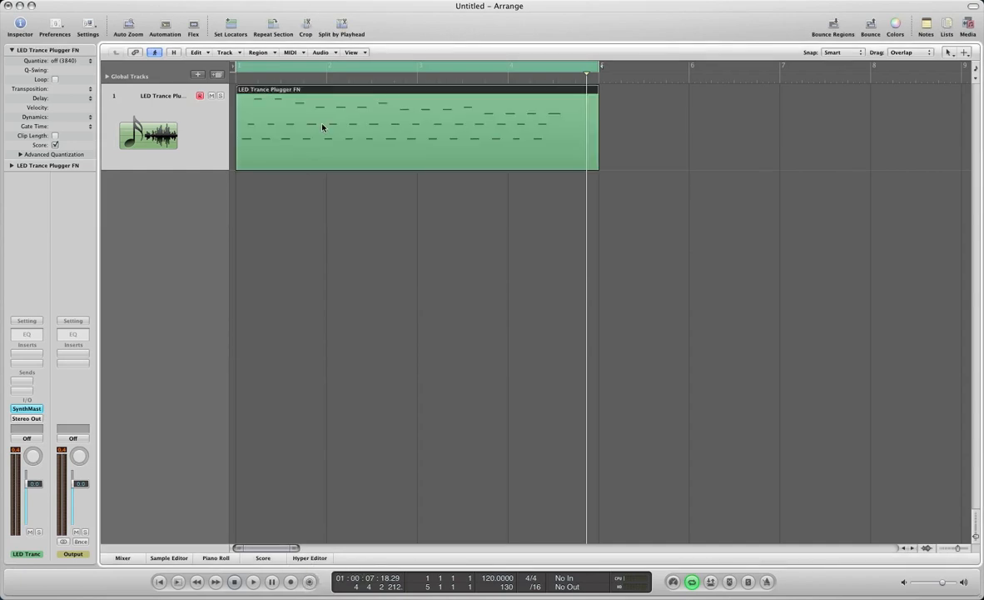
{"action": "double_click", "coordinate": [323, 126]}
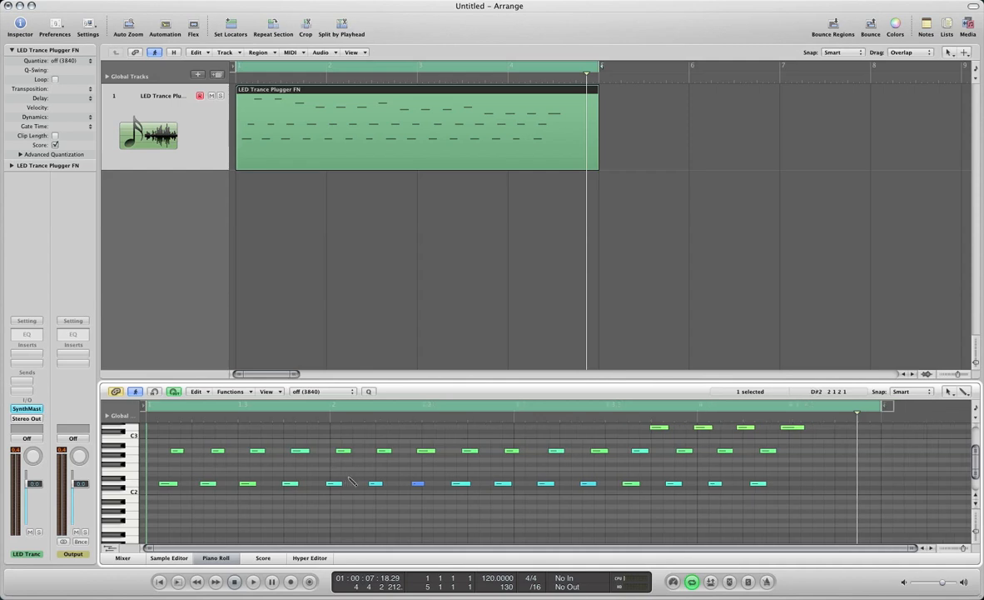
{"action": "scroll", "coordinate": [348, 480], "scroll_direction": "up", "scroll_amount": 3}
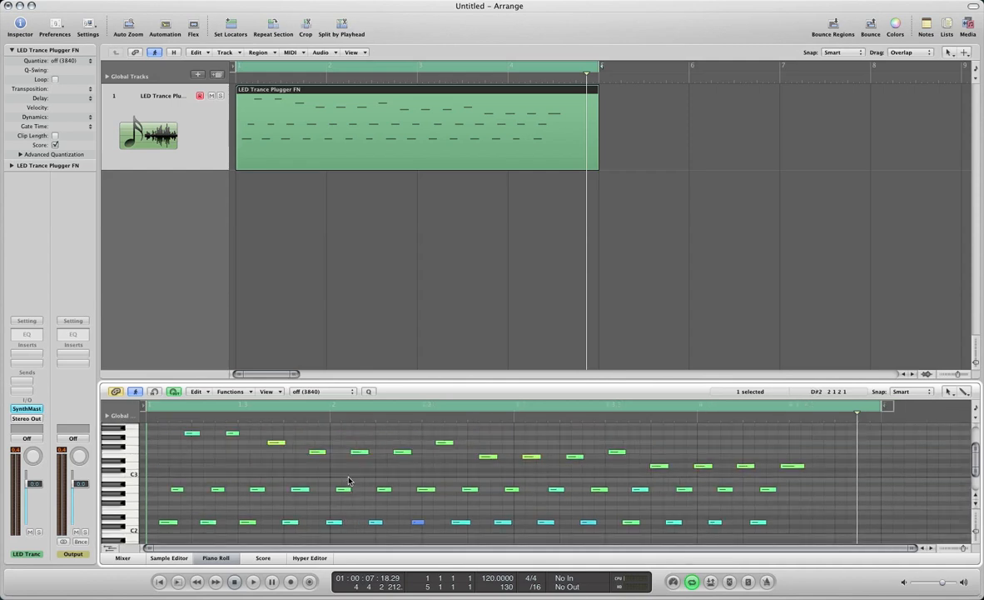
Audition the captured region with cycle playback, stop, and deselect the region in the arrangement.
{"action": "key", "text": "space"}
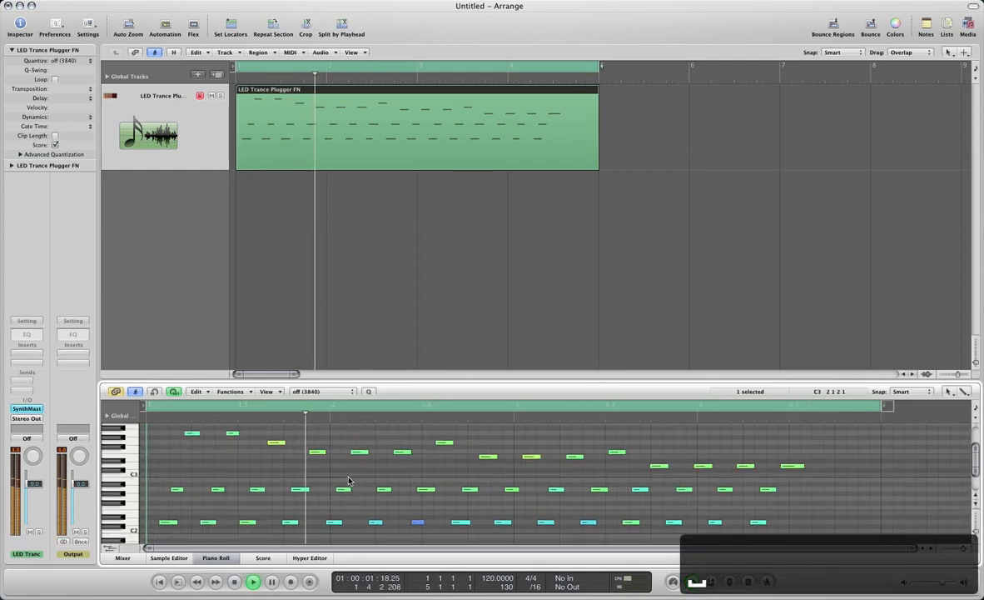
{"action": "key", "text": "space"}
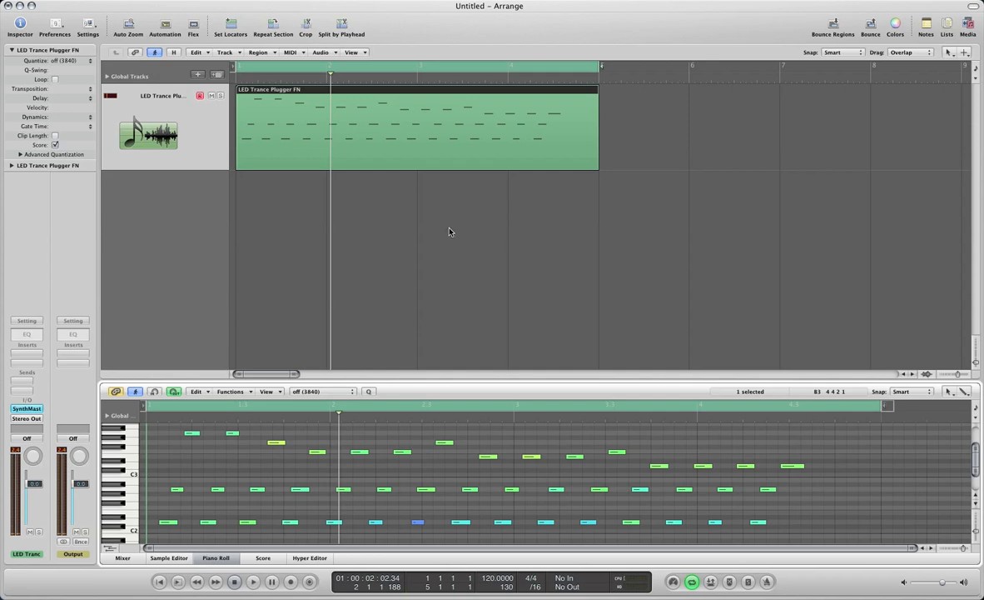
{"action": "left_click", "coordinate": [448, 292], "text": "ctrl+alt"}
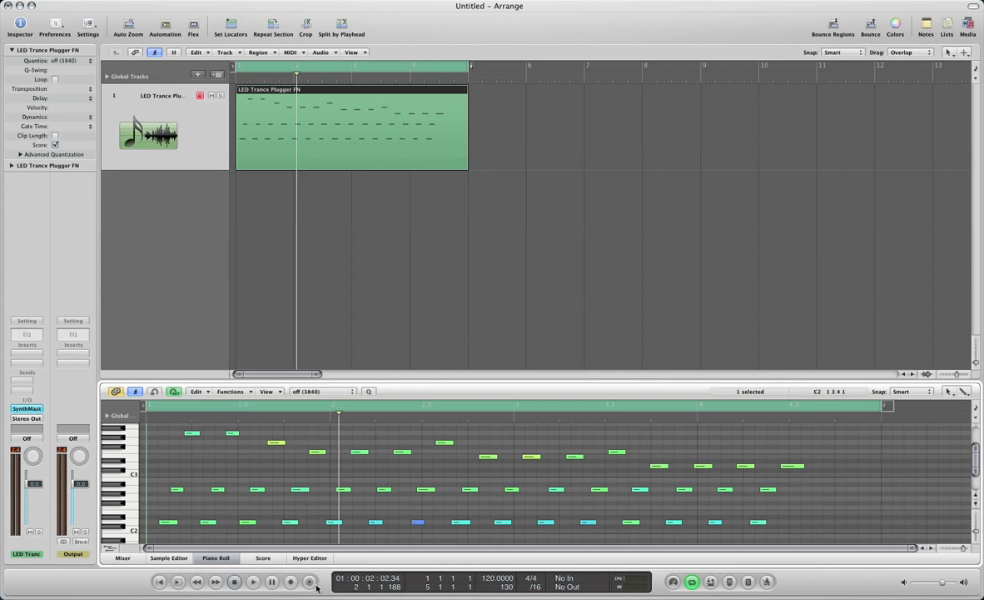
{"action": "left_click", "coordinate": [495, 302]}
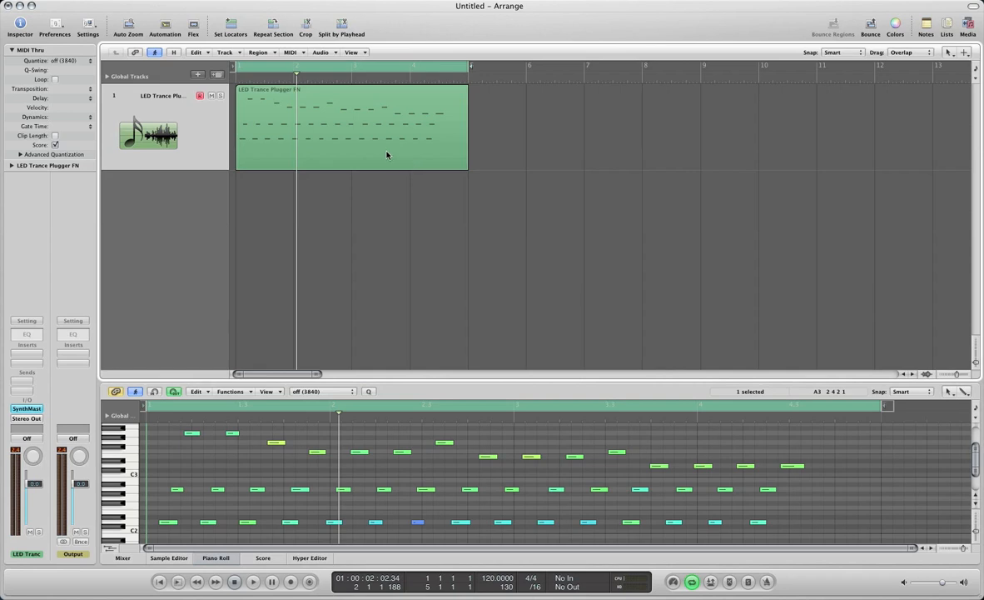
{"action": "left_click", "coordinate": [772, 2]}
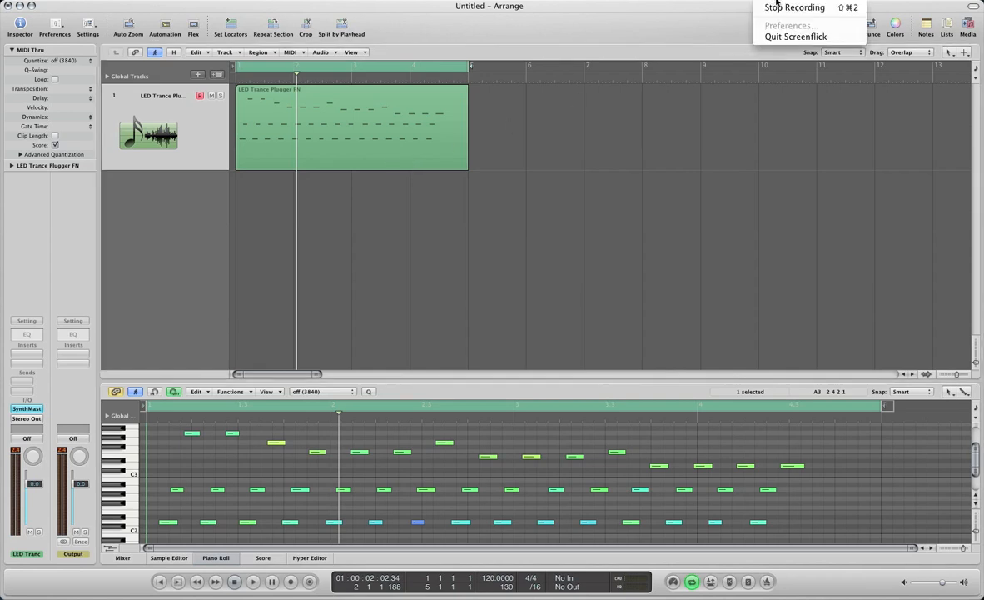